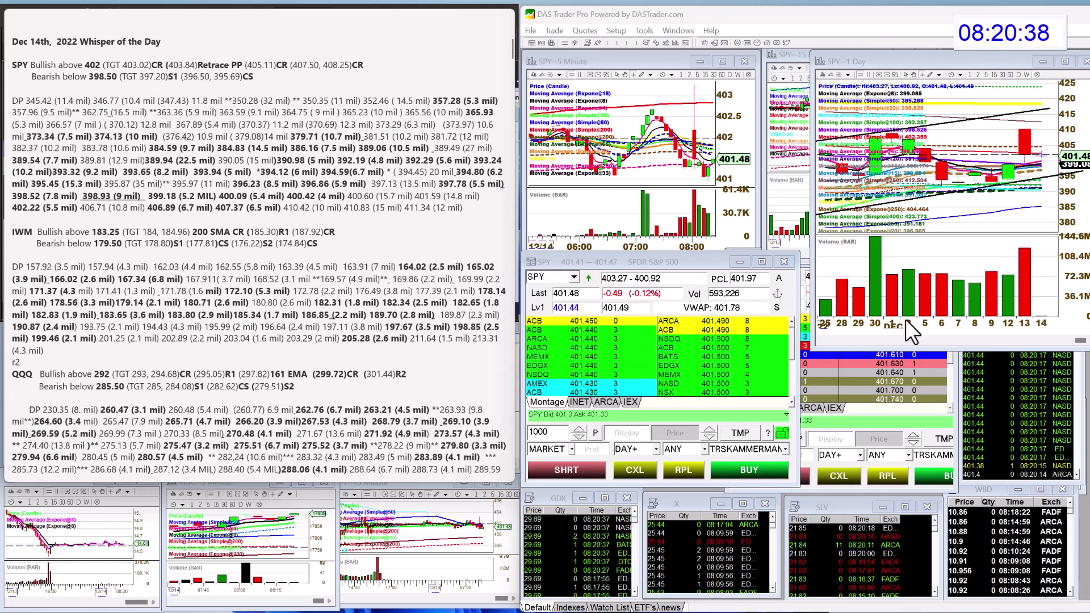
Step: Select the SPY dark-pool print '398.93 (9 mil)' in the Dec 14th notes
double_click(85, 196)
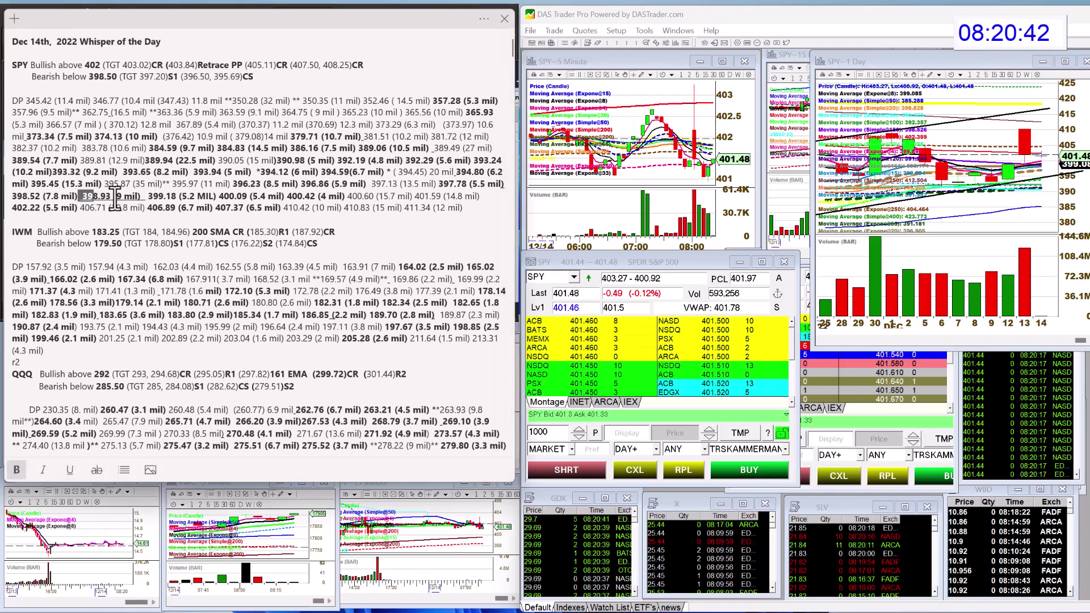
drag(145, 202, 147, 202)
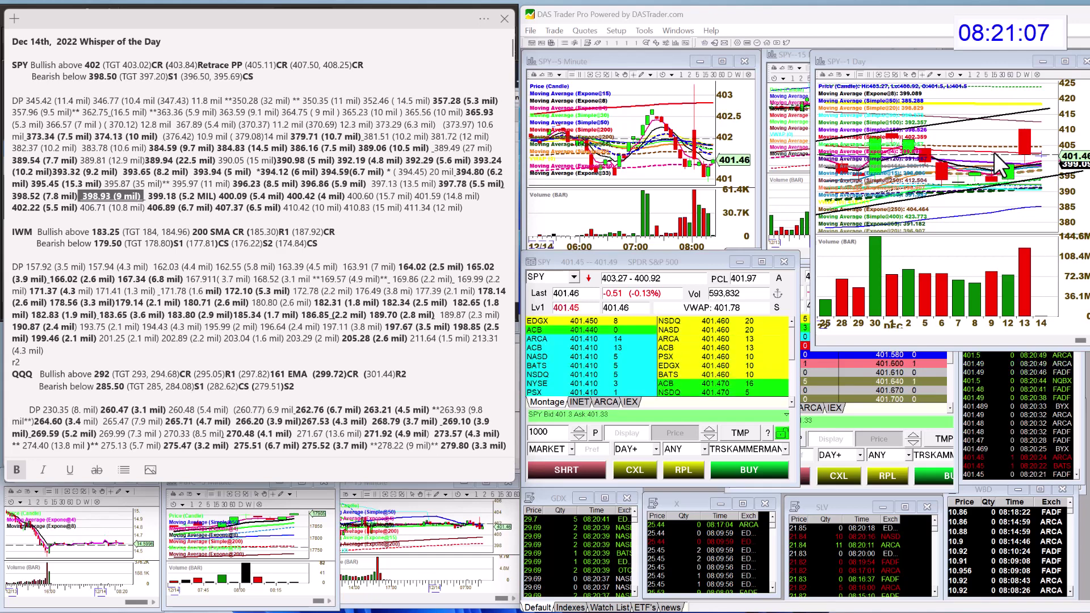
Step: Load IWM, then QQQ, into the montage and linked charts
click(555, 278)
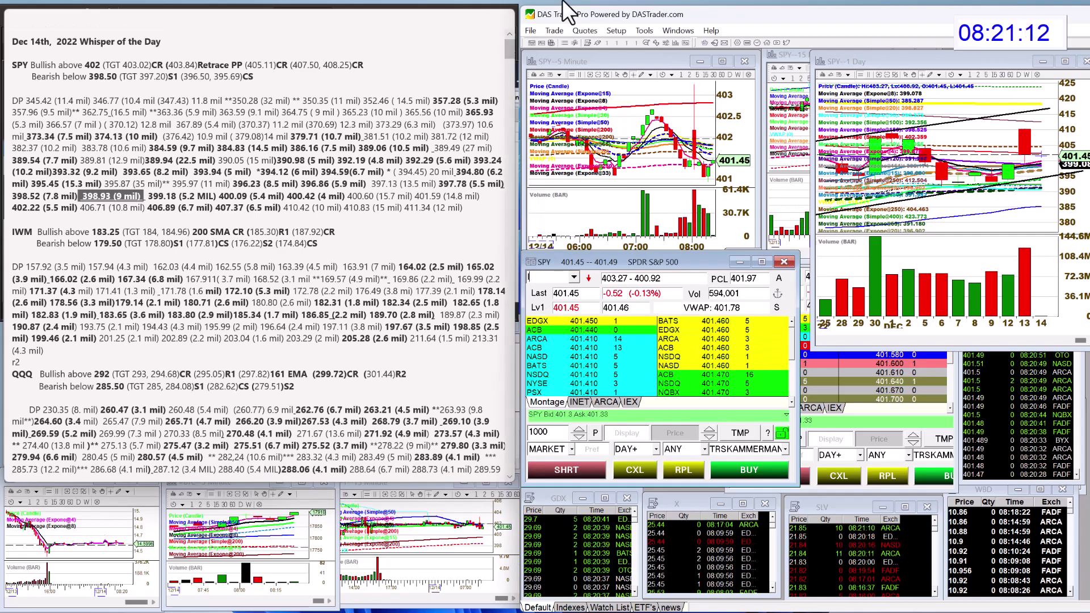
text(IWM)
key(Return)
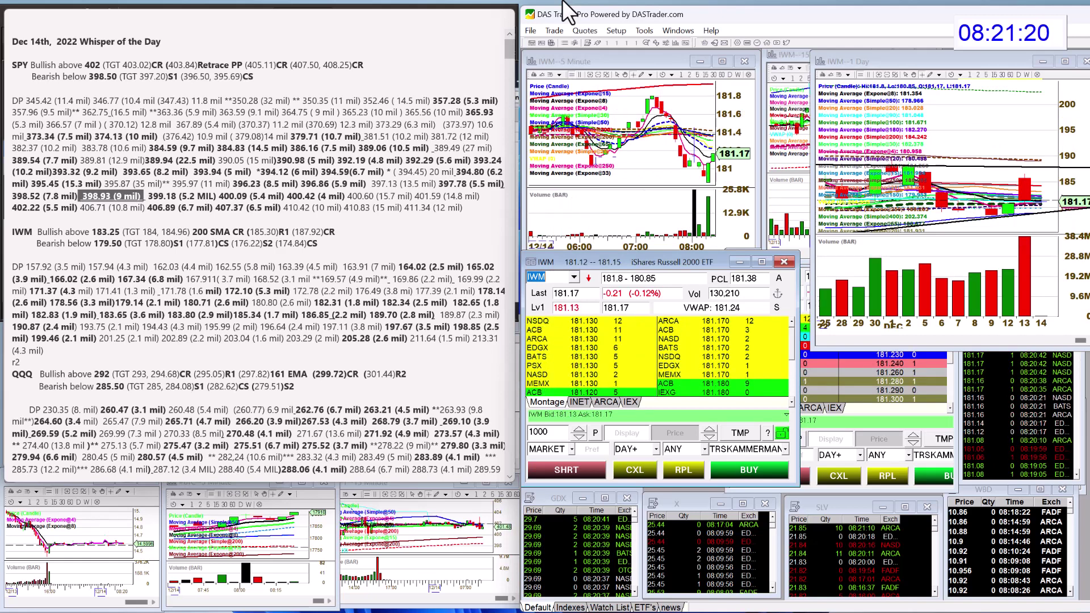
text(QQQ)
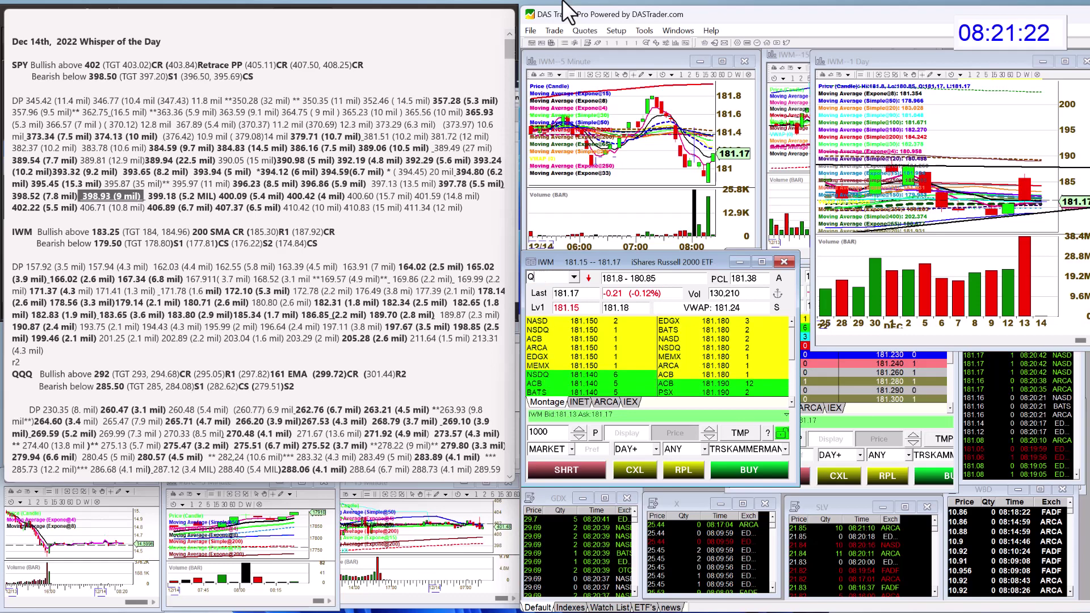
key(Return)
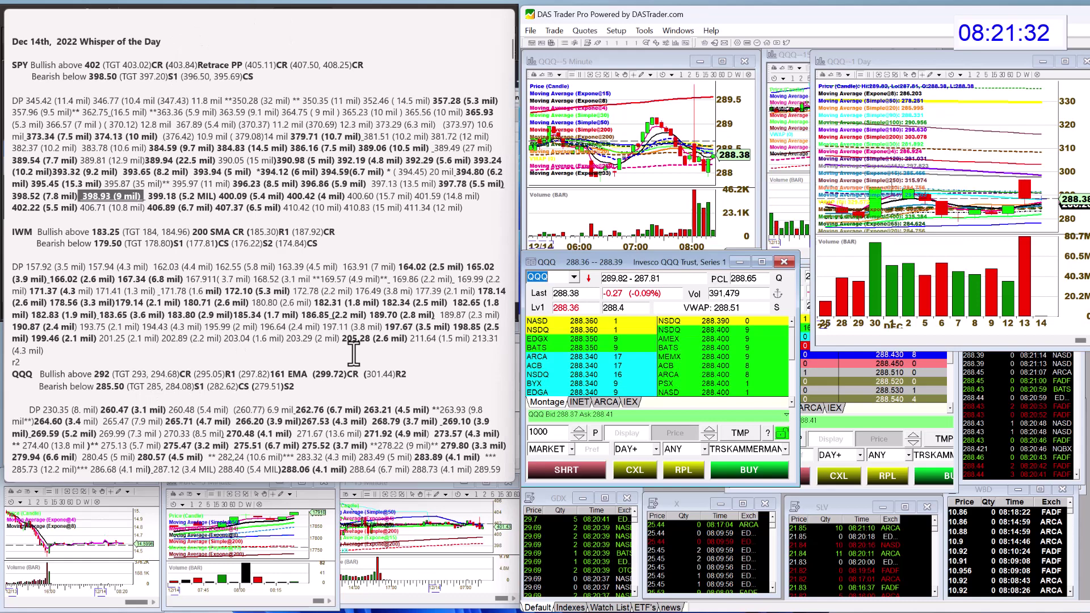
Step: Scroll down the notes and switch the montage to the E-mini S&P futures ES
scroll(413, 434, down, 4)
scroll(413, 434, down, 2)
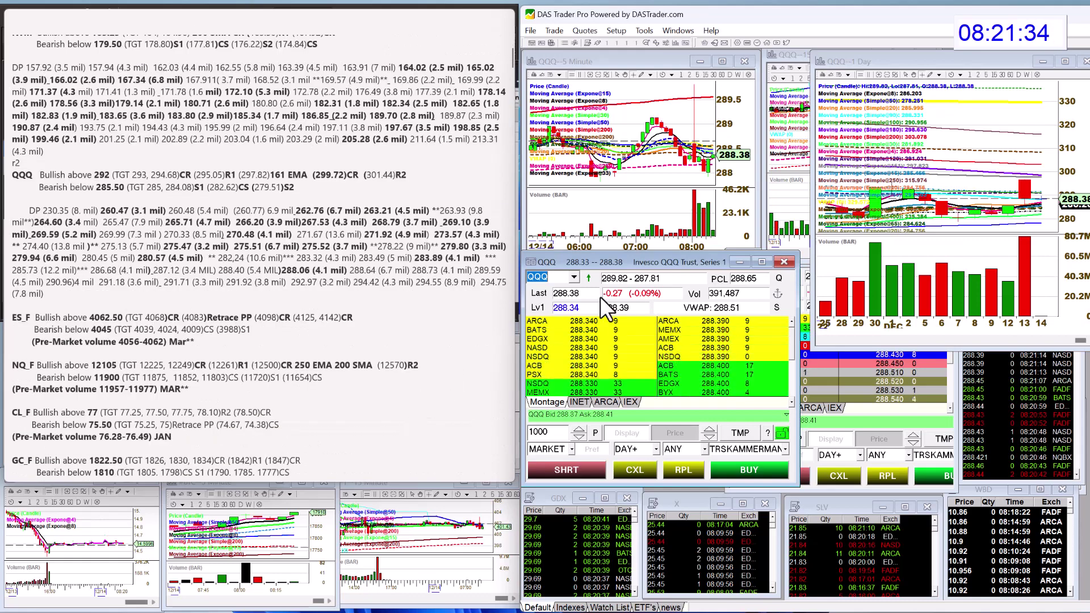
scroll(413, 434, down, 2)
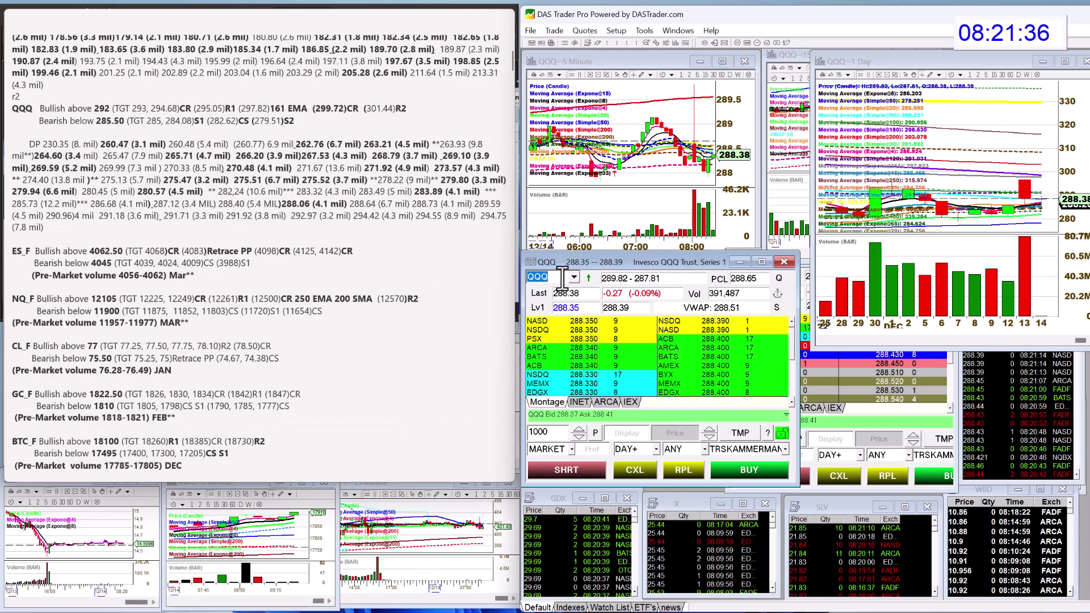
key(BackSpace)
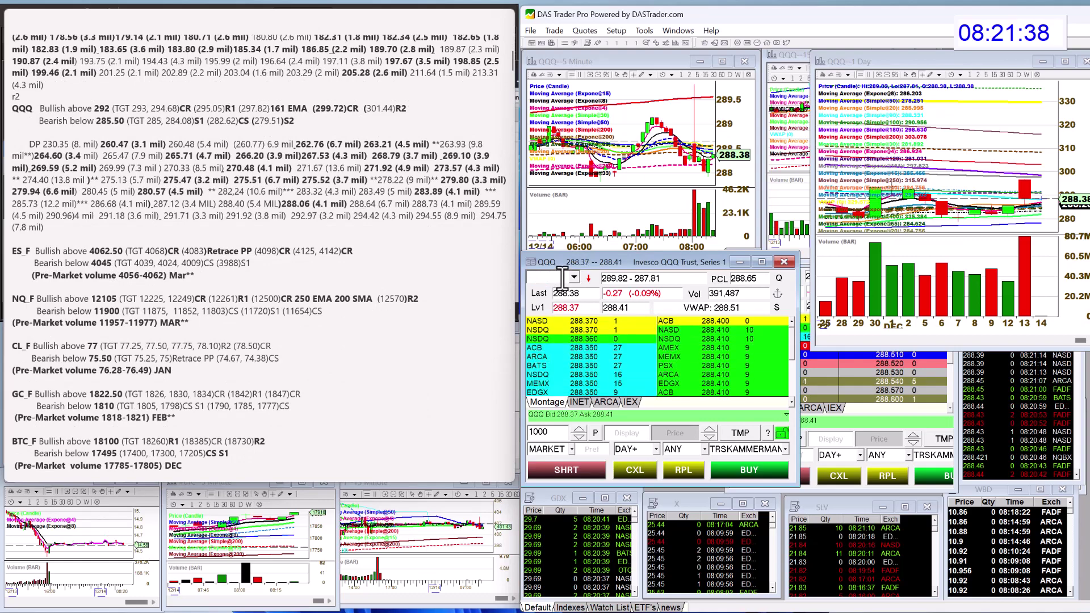
text(#ES)
key(Return)
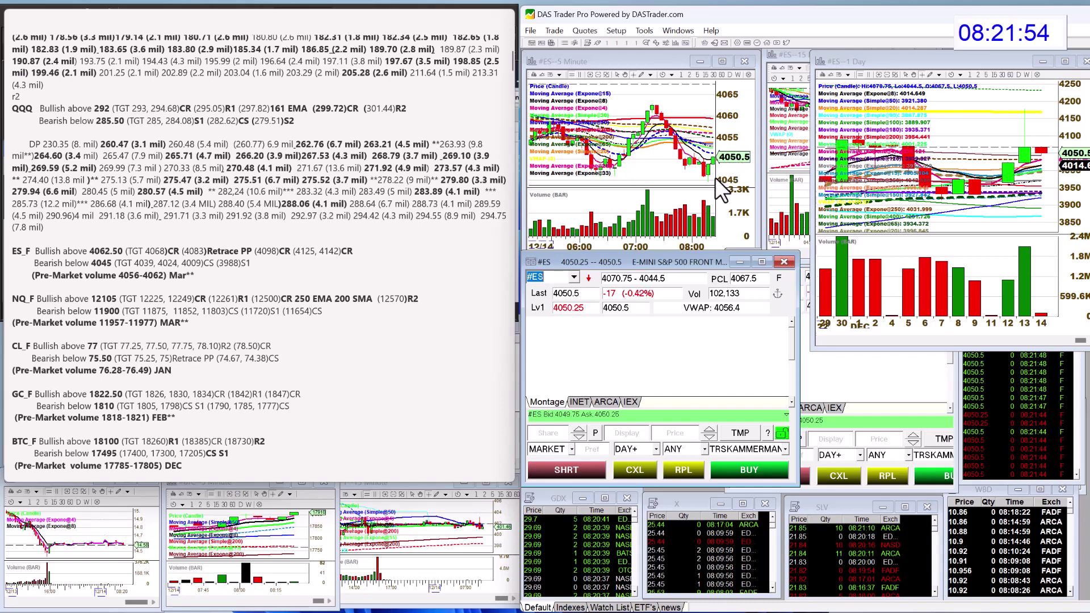
Step: Load #NQ into the montage and charts, then drag the thinkorswim /CL chart into view
click(564, 278)
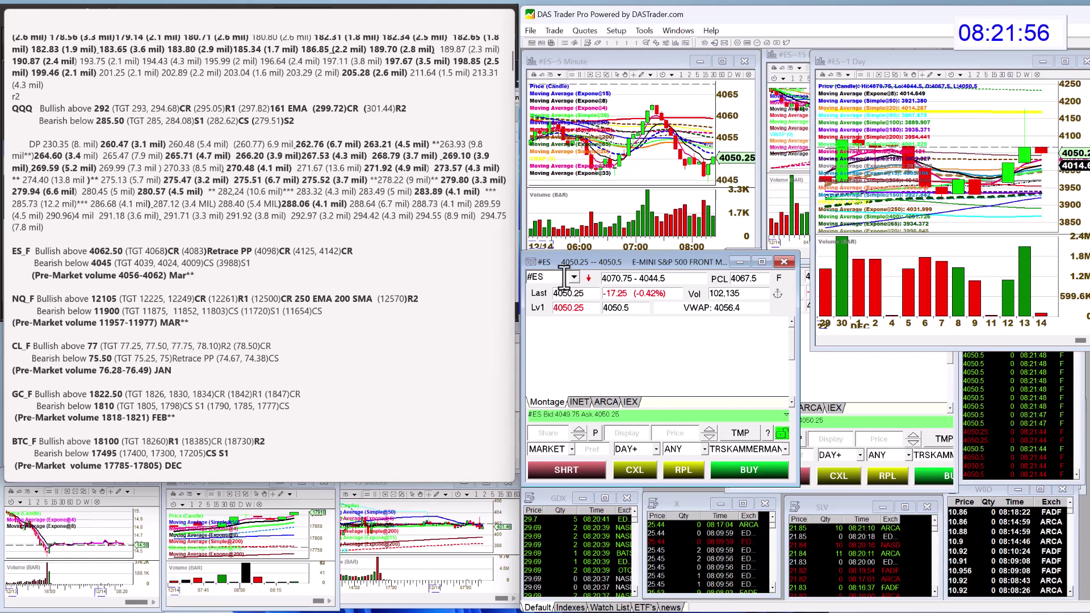
text(#NQ)
key(Return)
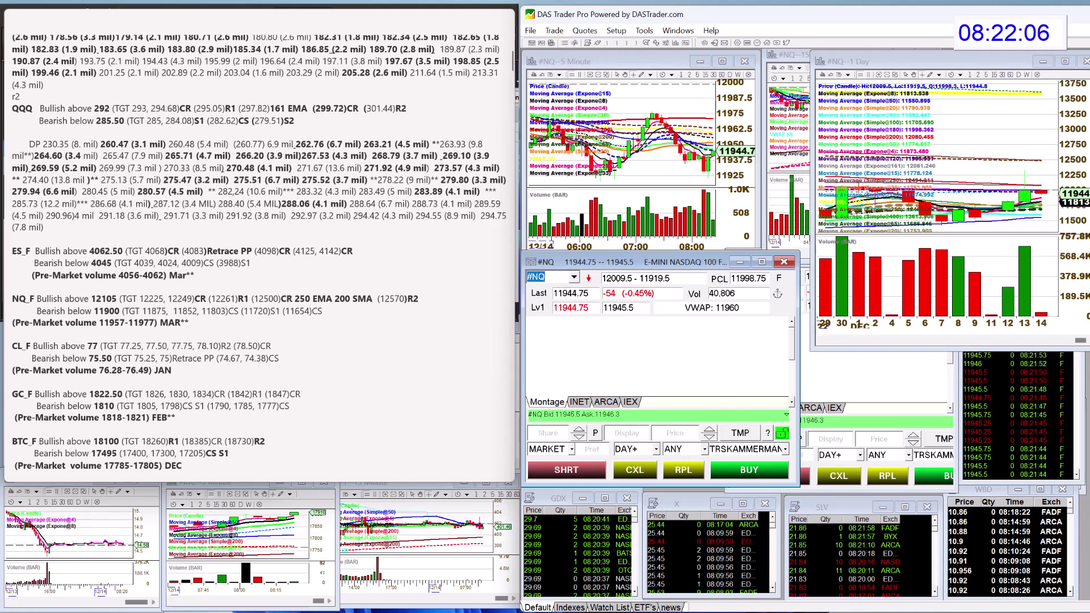
mouse_move(727, 0)
mouse_down()
mouse_move(727, 84)
mouse_move(740, 69)
mouse_up()
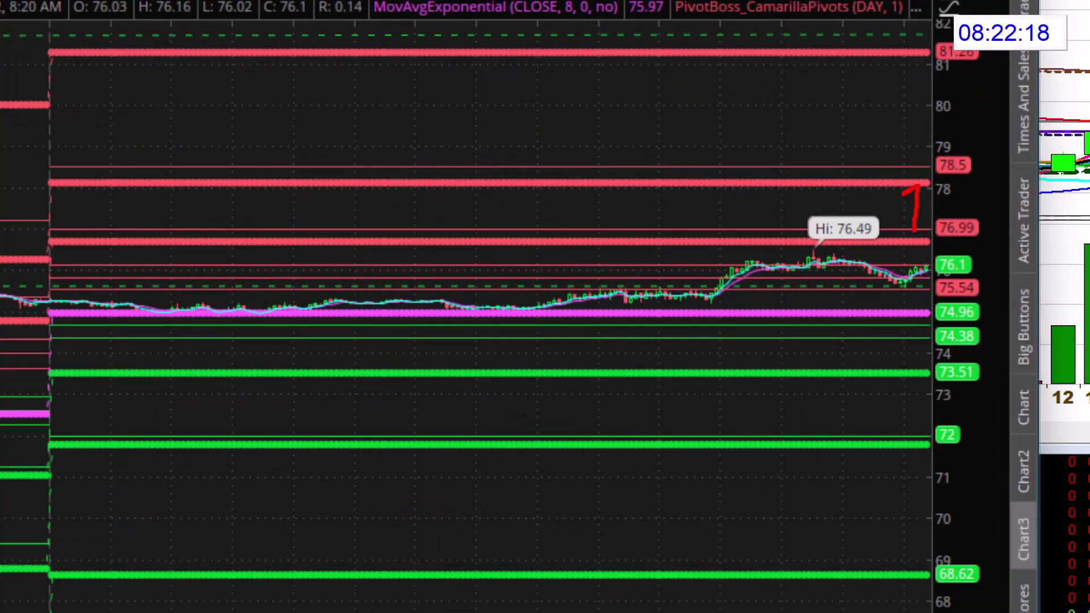
Step: Mark the /CL pivot near 78, then load /GC and zoom in twice to the overnight session
drag(920, 183, 942, 205)
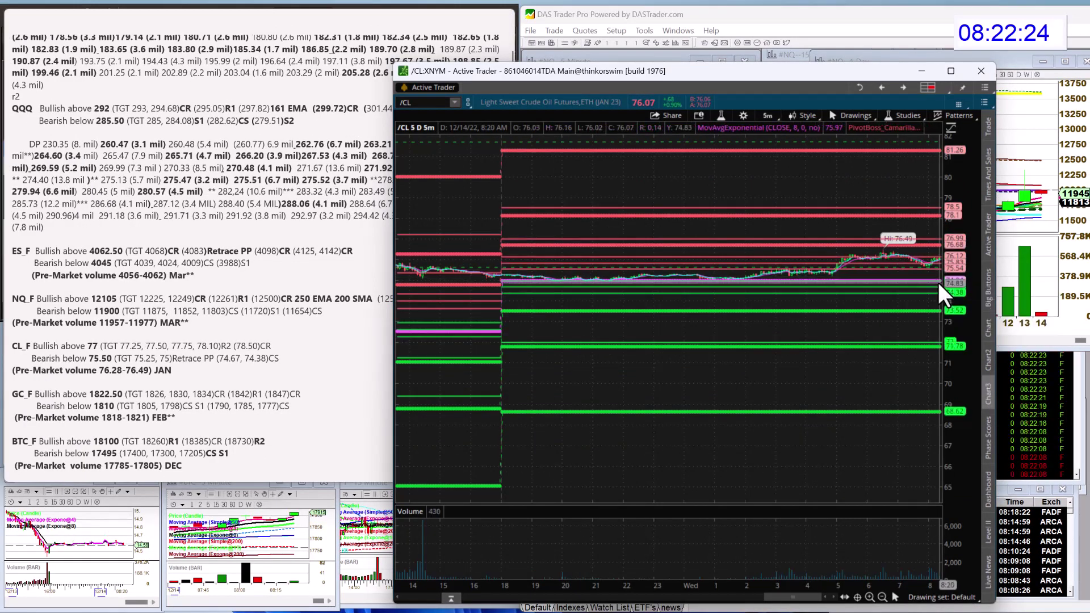
mouse_move(530, 271)
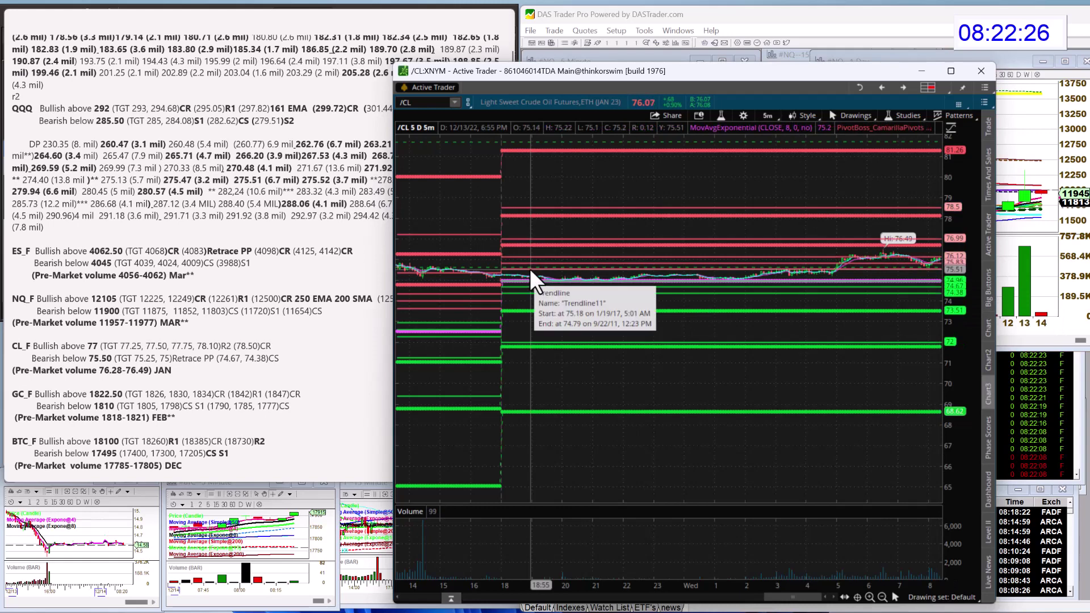
click(424, 102)
key(BackSpace)
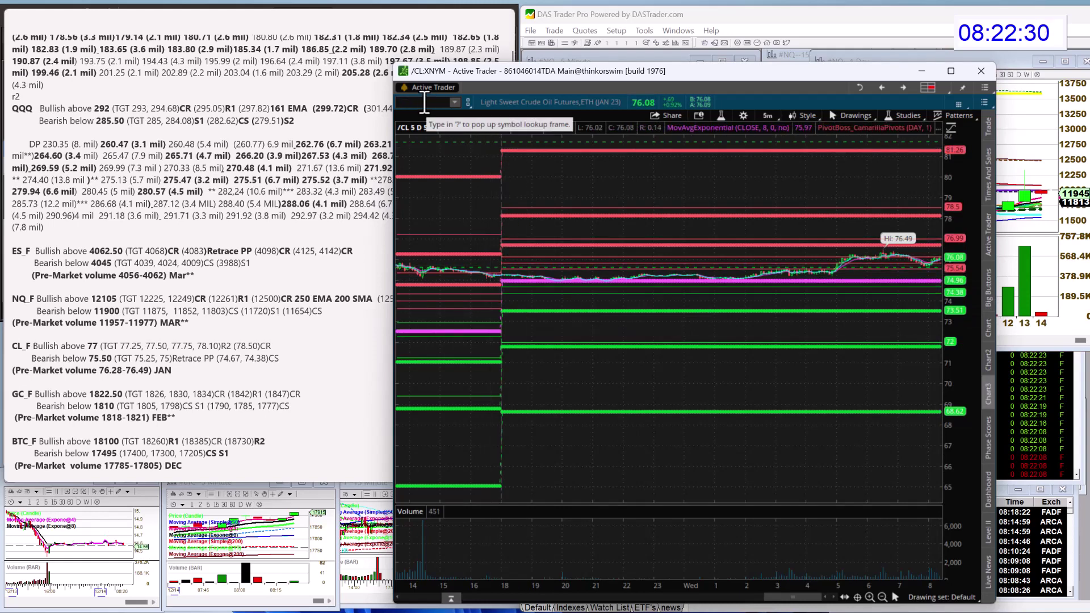
text(/GC)
key(Return)
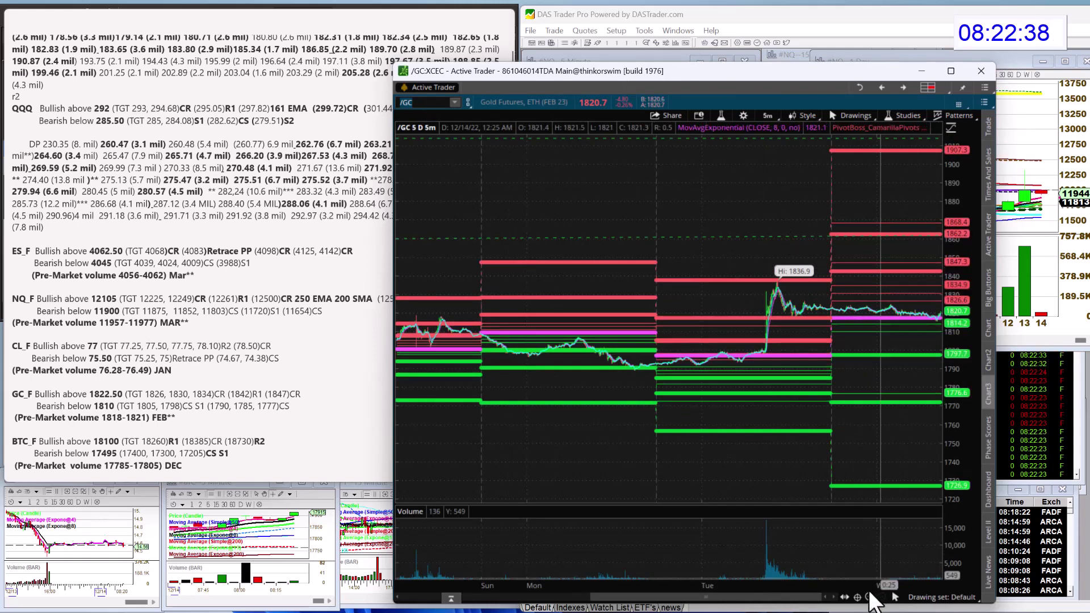
click(869, 597)
click(869, 597)
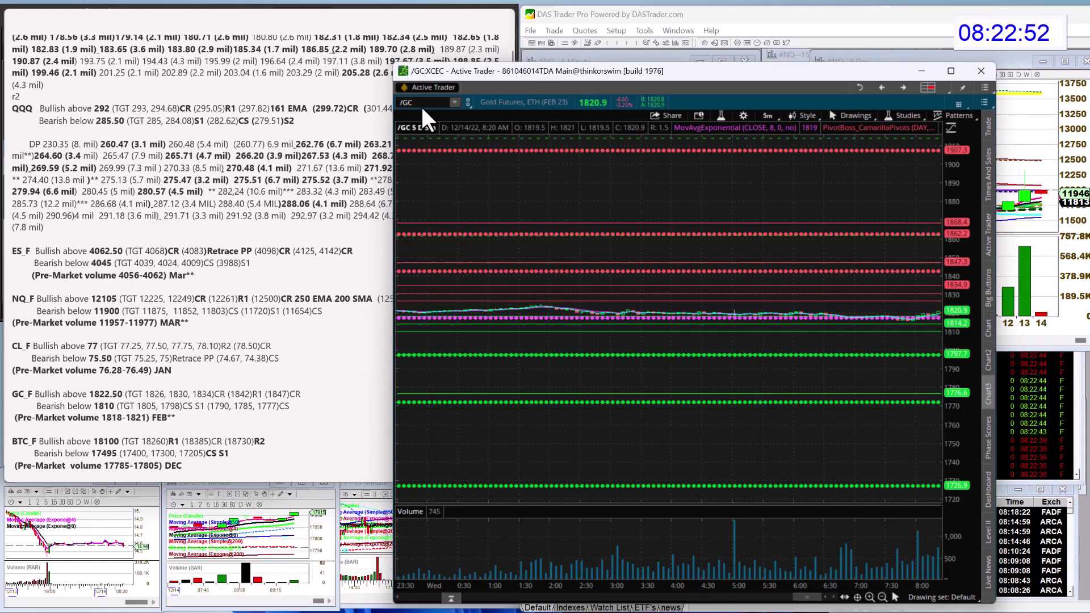
text(/BTC)
key(Return)
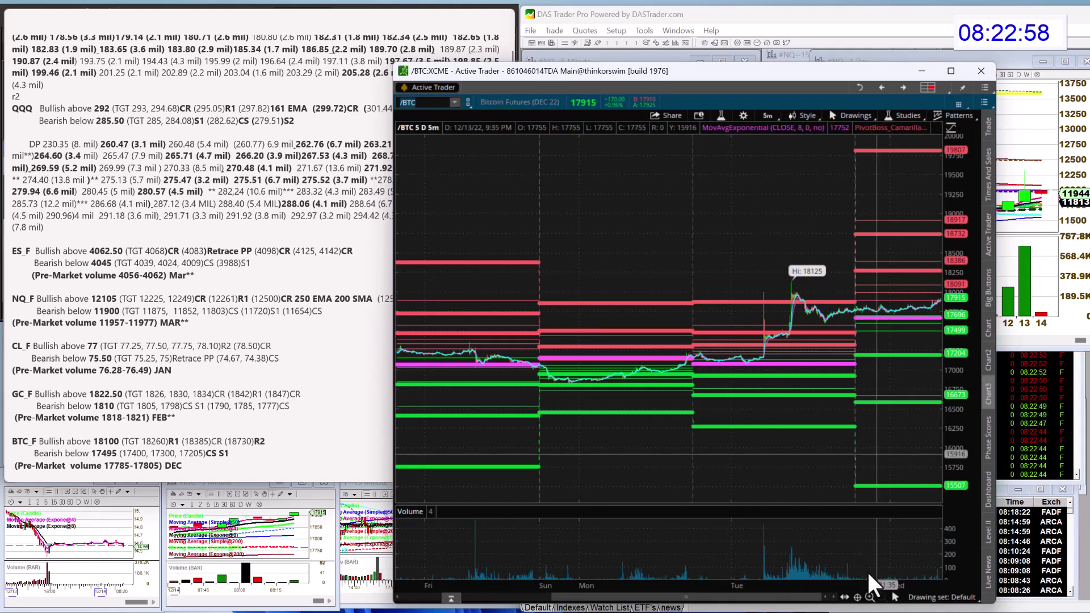
click(869, 597)
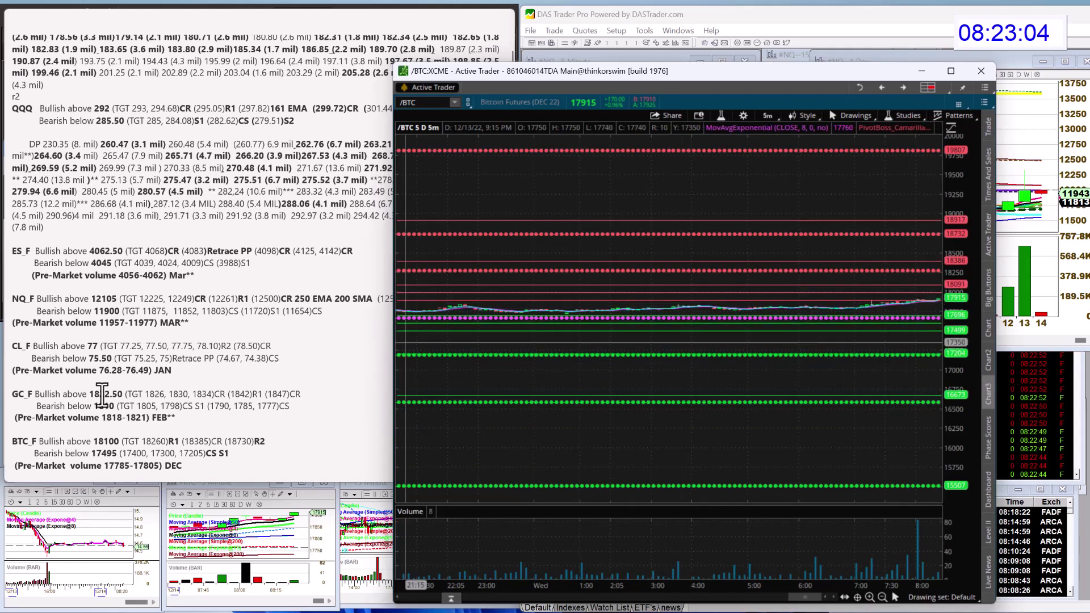
scroll(110, 392, down, 2)
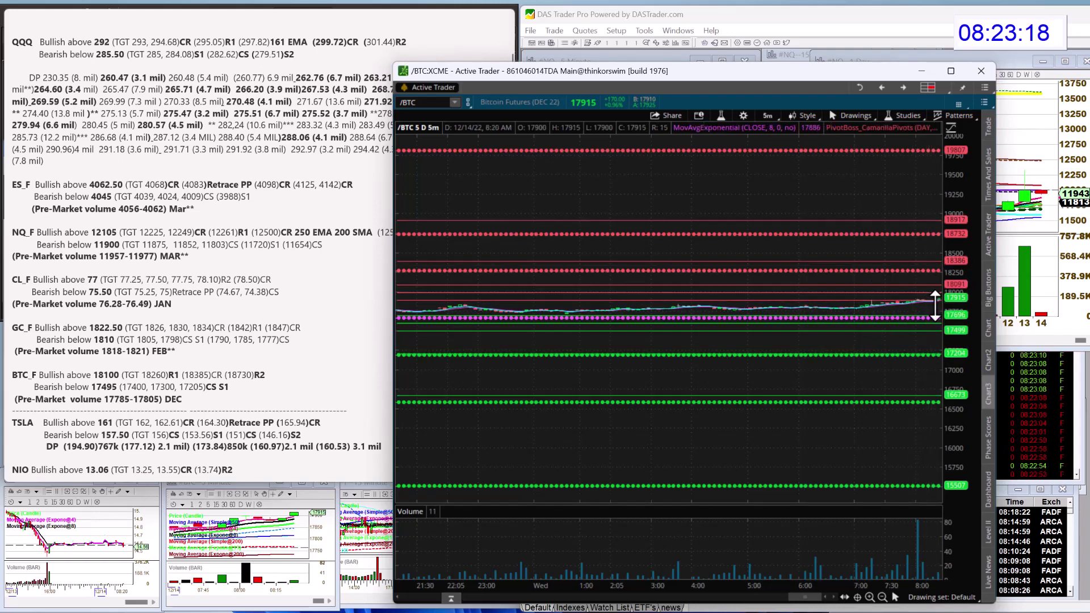
scroll(195, 298, down, 5)
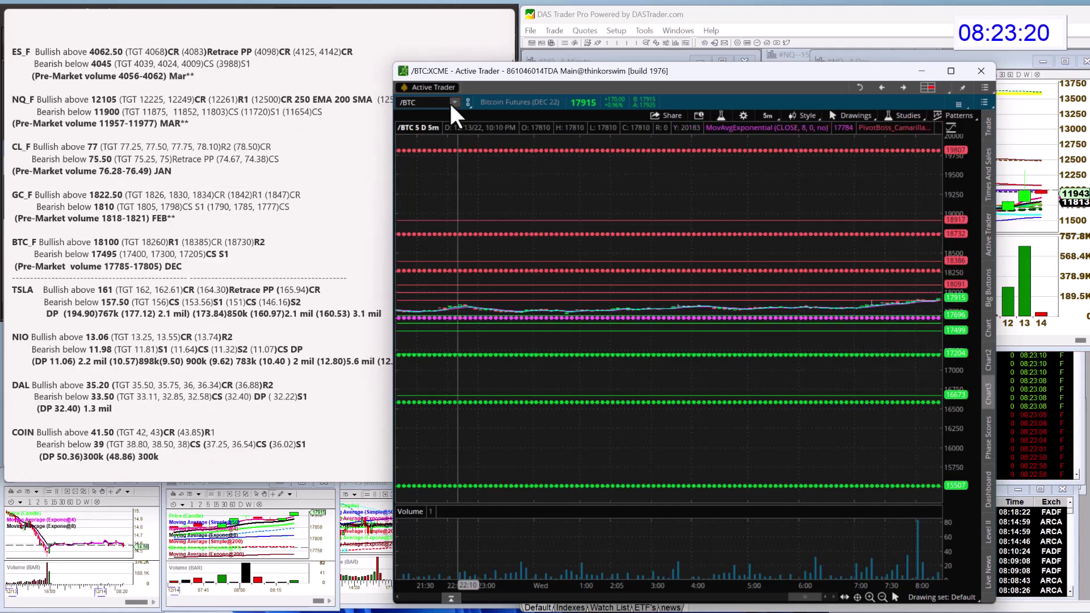
Step: Load TSLA into the chart and select its dark-pool prints 160.97 and 160.53 in the notes
click(438, 102)
key(BackSpace)
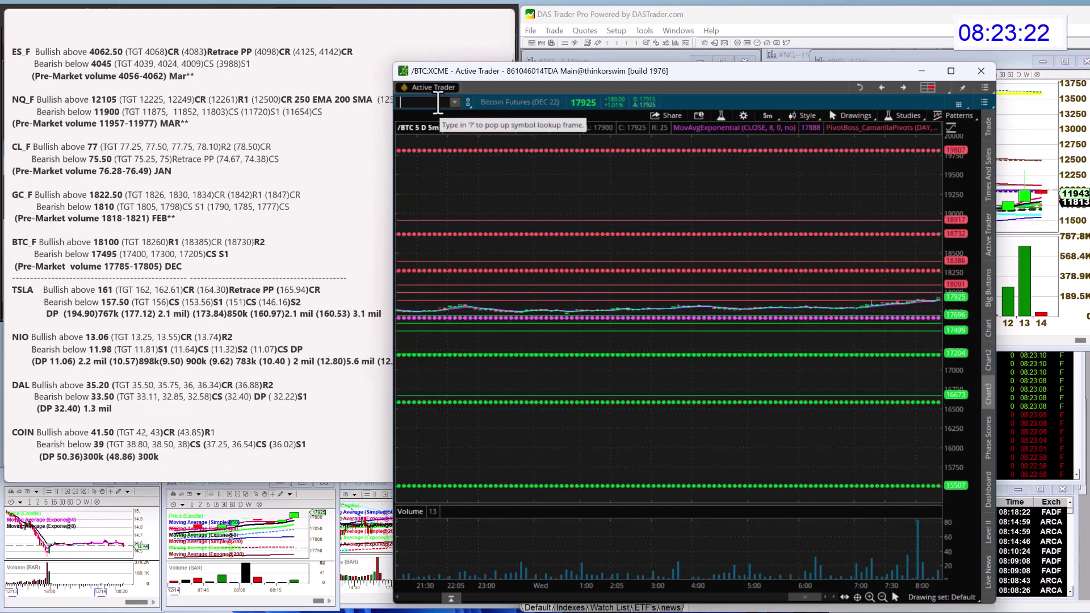
text(TSLA)
key(Return)
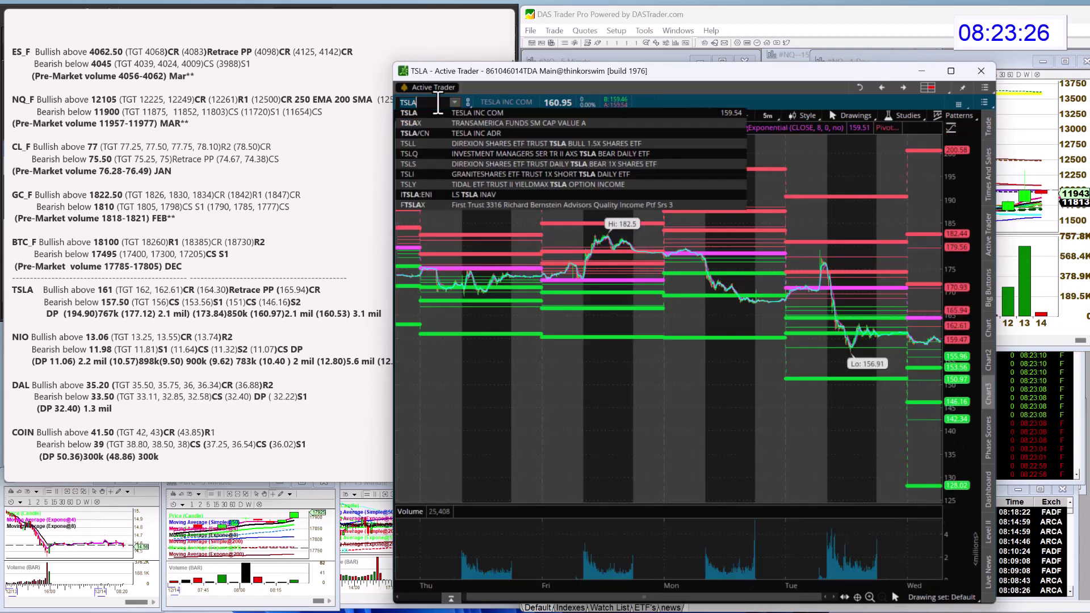
click(309, 322)
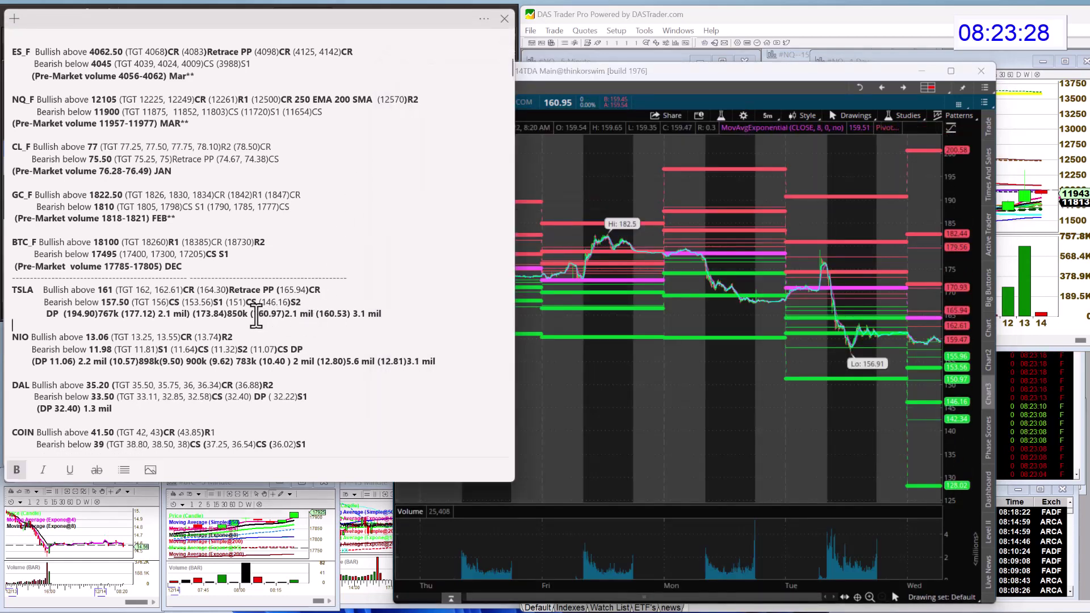
drag(250, 314, 407, 313)
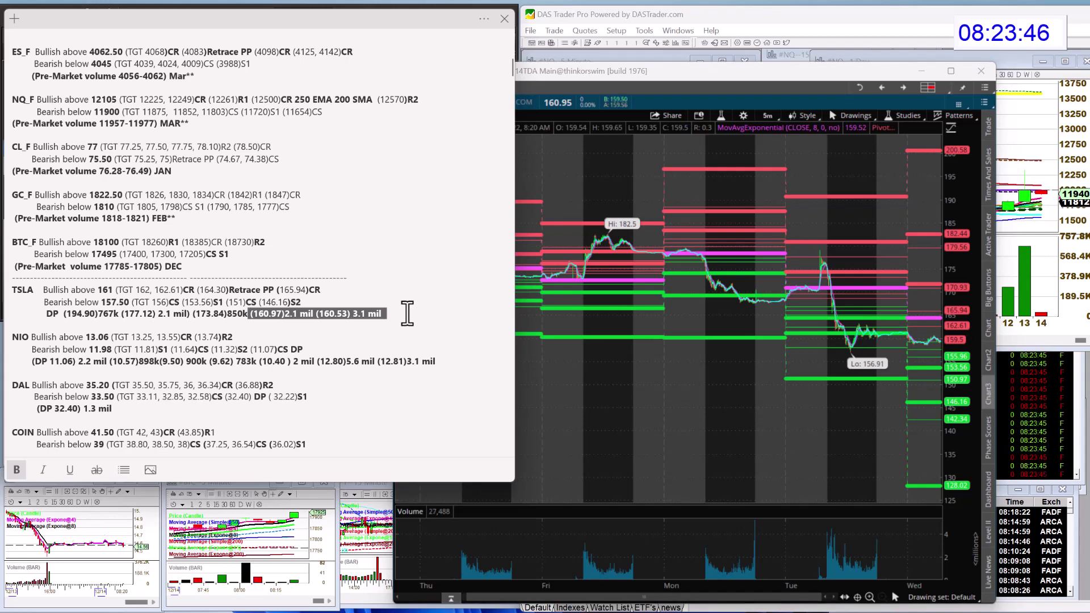
Step: Minimize the thinkorswim TSLA chart and load NIO into the DAS montage and charts
click(653, 71)
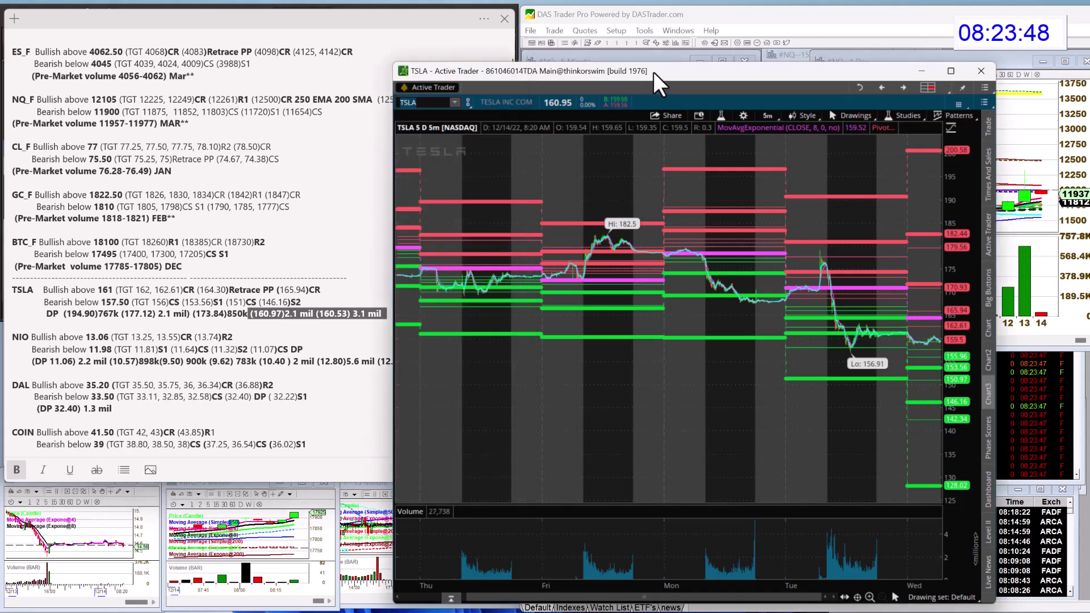
click(922, 70)
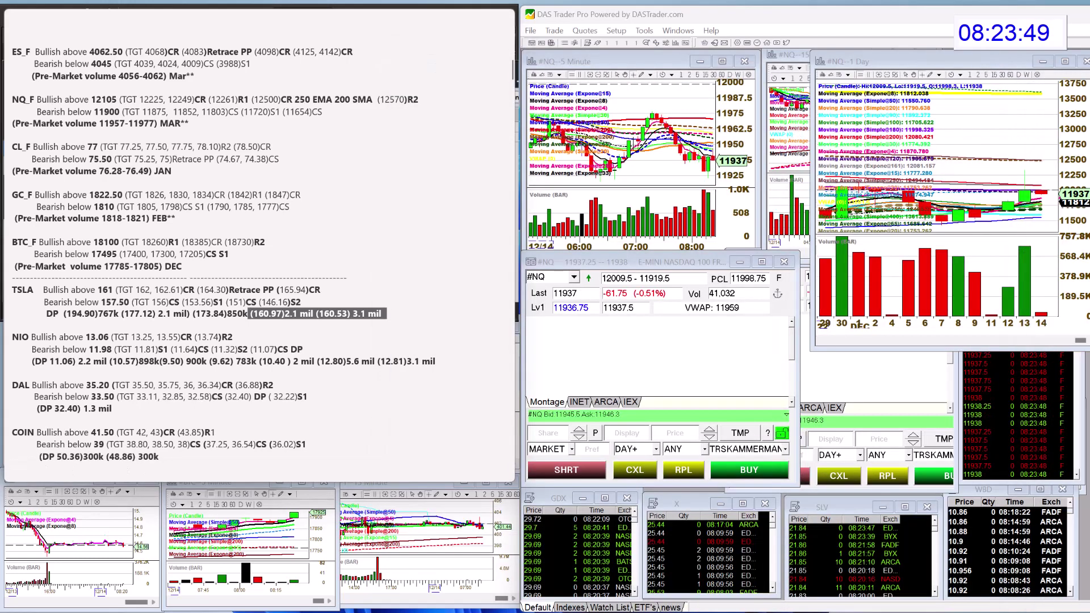
click(549, 277)
key(BackSpace)
key(BackSpace)
key(BackSpace)
text(NIO)
key(Return)
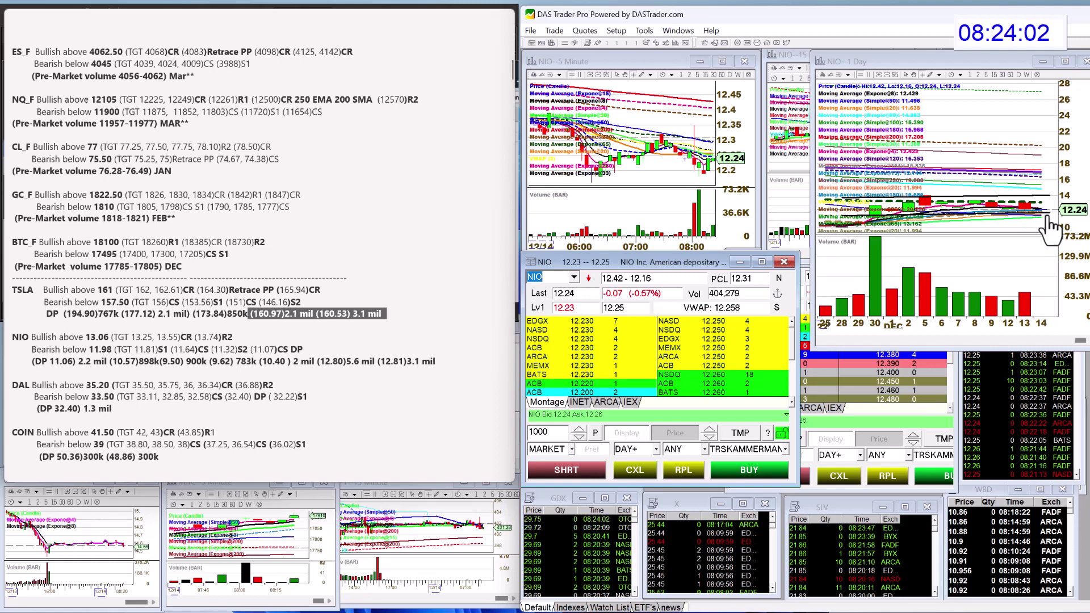
Step: Replace NIO with DAL in the montage and linked charts
click(555, 277)
key(BackSpace)
key(BackSpace)
key(BackSpace)
text(DAL)
key(Return)
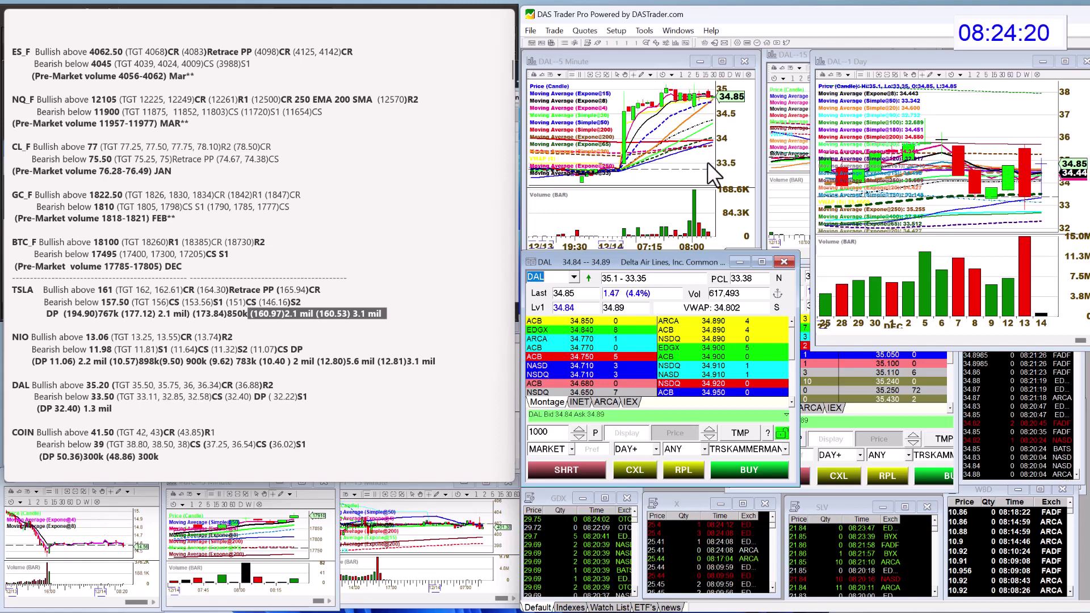
Step: Replace DAL with COIN in the montage and linked charts
scroll(247, 265, down, 4)
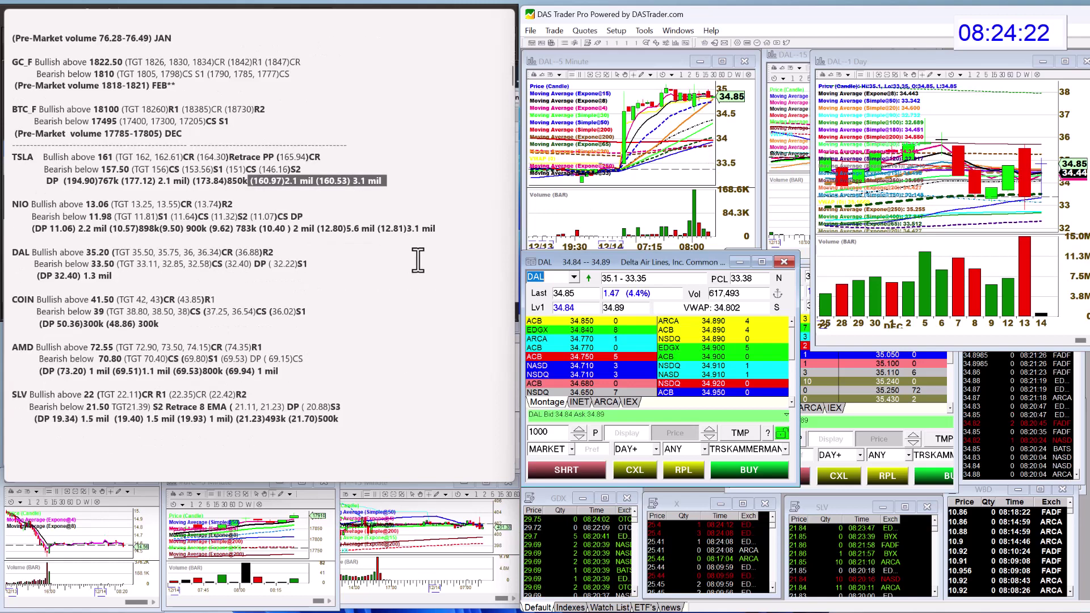
click(565, 277)
key(BackSpace)
key(BackSpace)
key(BackSpace)
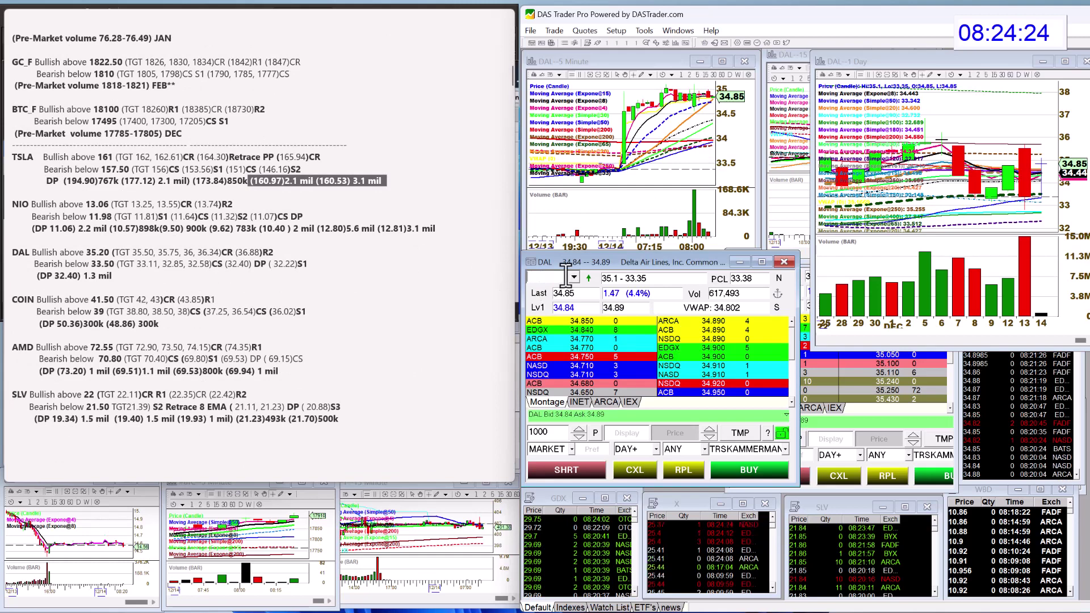
text(COIN)
key(Return)
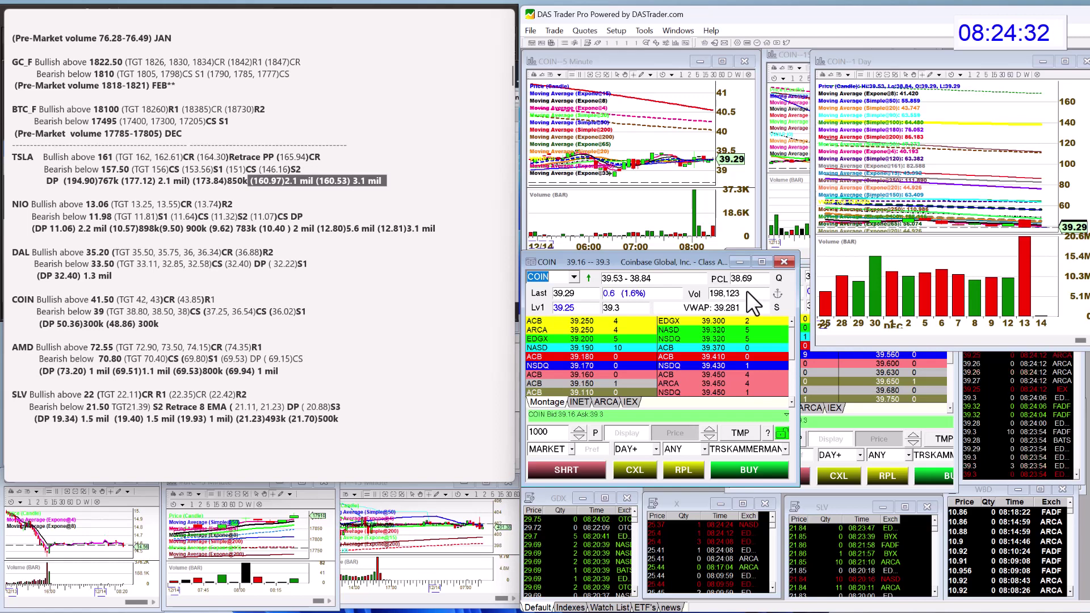
Step: Replace COIN with AMD in the montage and linked charts
click(551, 276)
key(BackSpace)
key(BackSpace)
key(BackSpace)
text(AMD)
key(Return)
text(AMD)
key(Return)
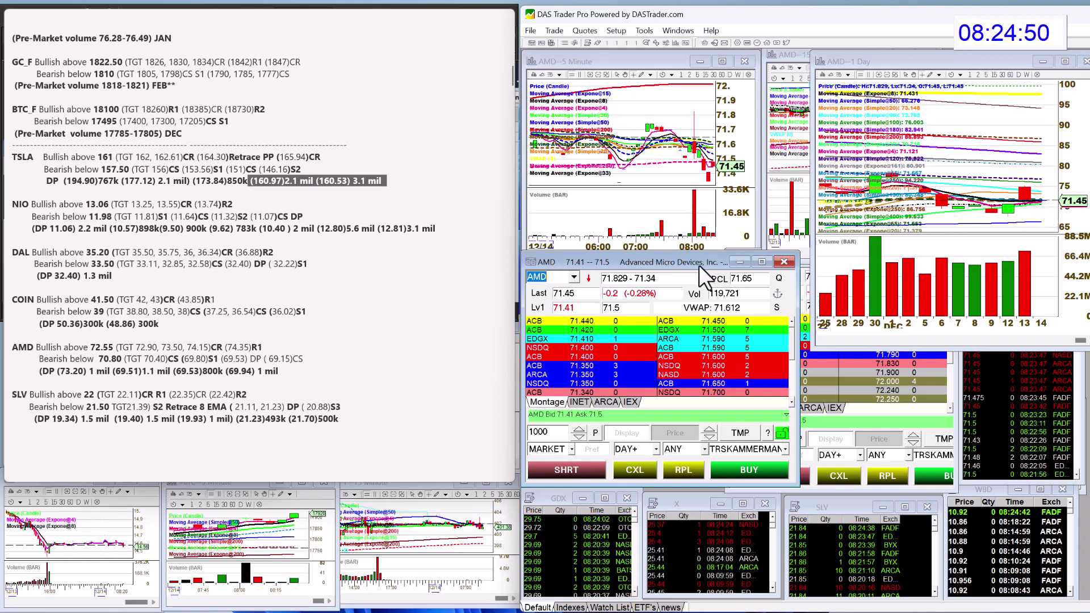
Step: Load SLV into the montage and scroll the notes back up to the Dec 14th header
click(562, 278)
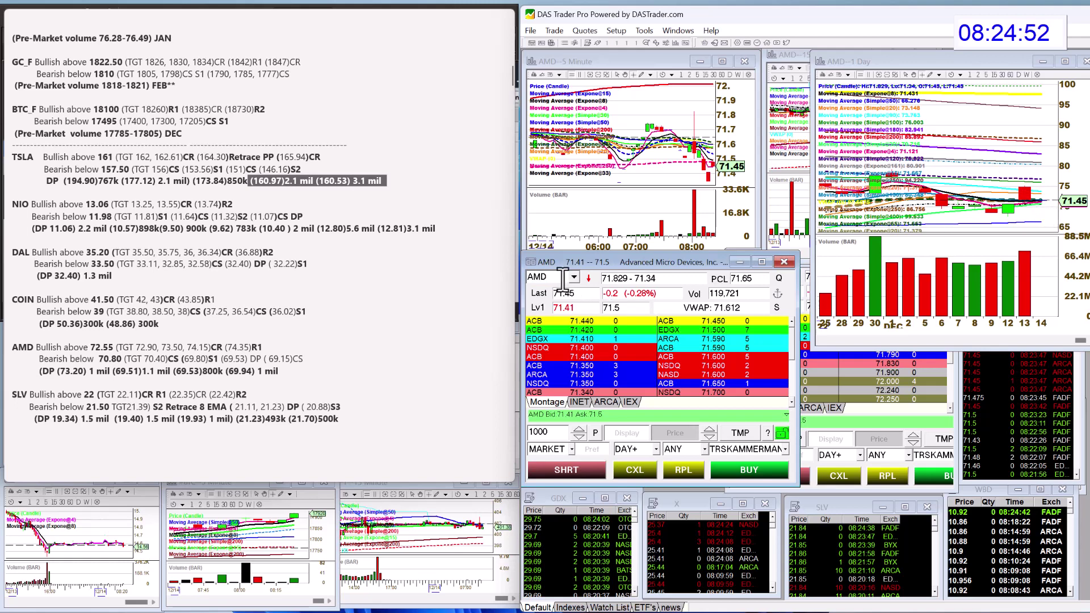
text(SLV)
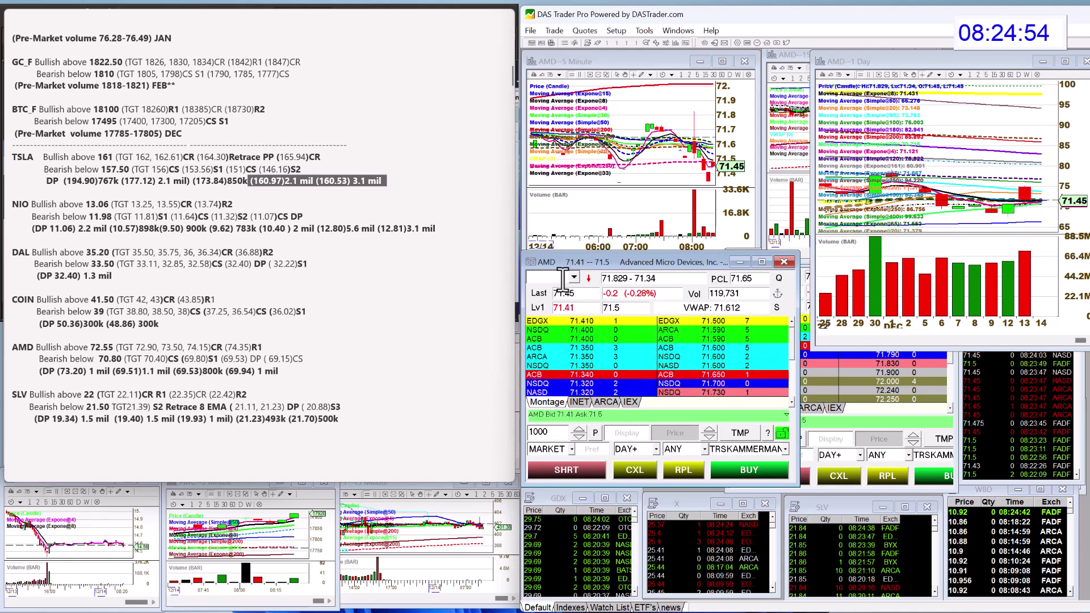
key(Return)
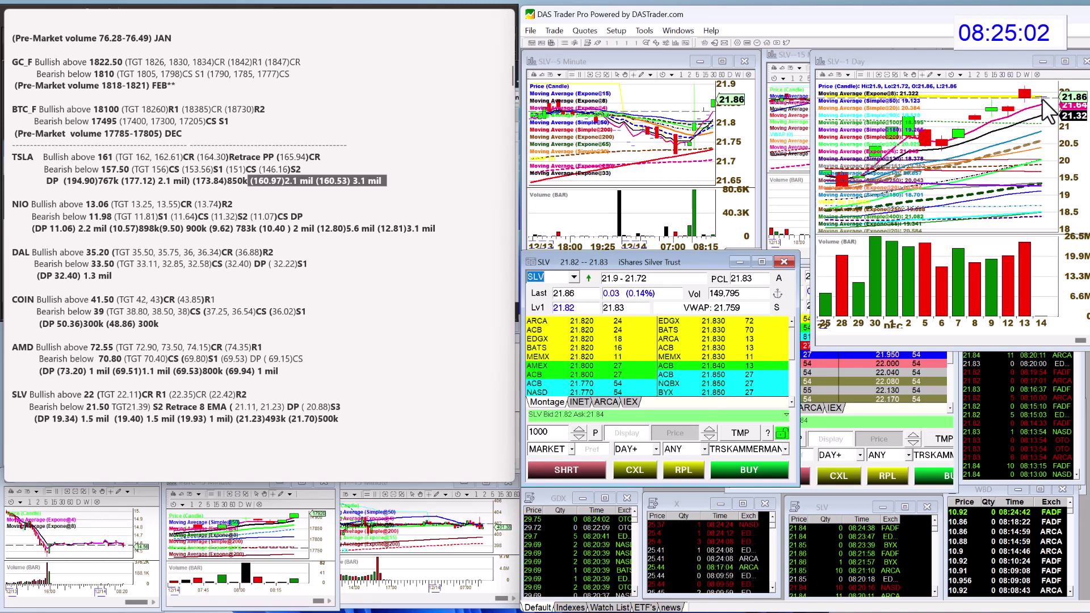
click(299, 325)
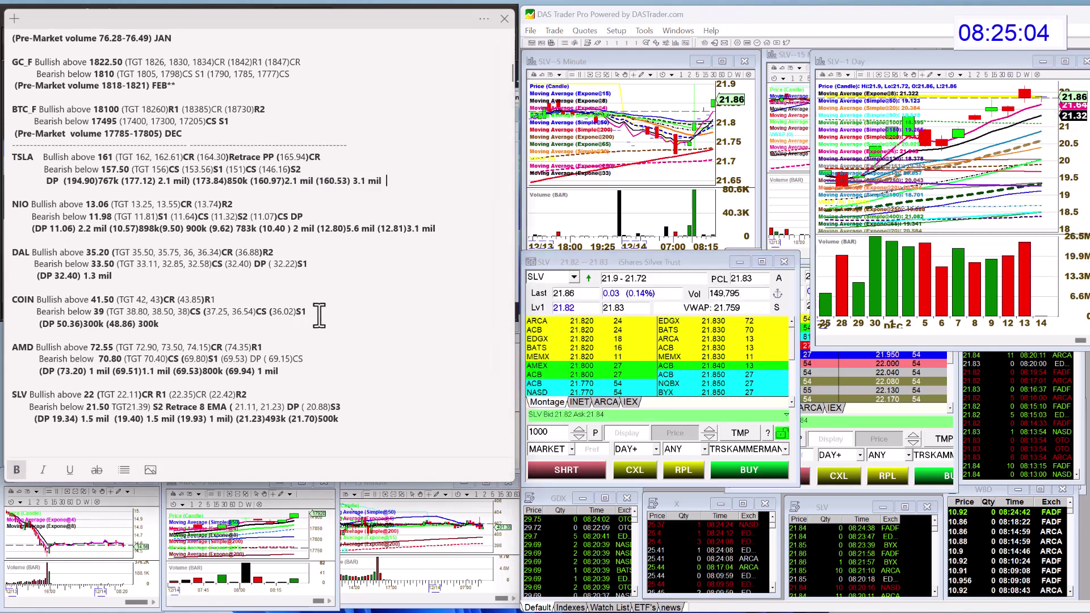
scroll(368, 318, up, 15)
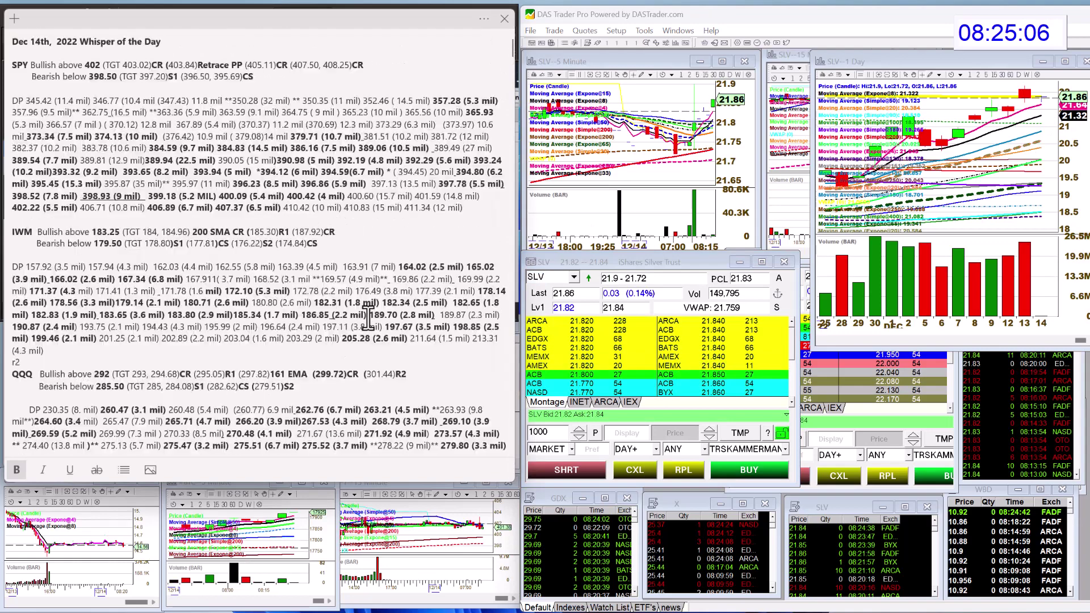